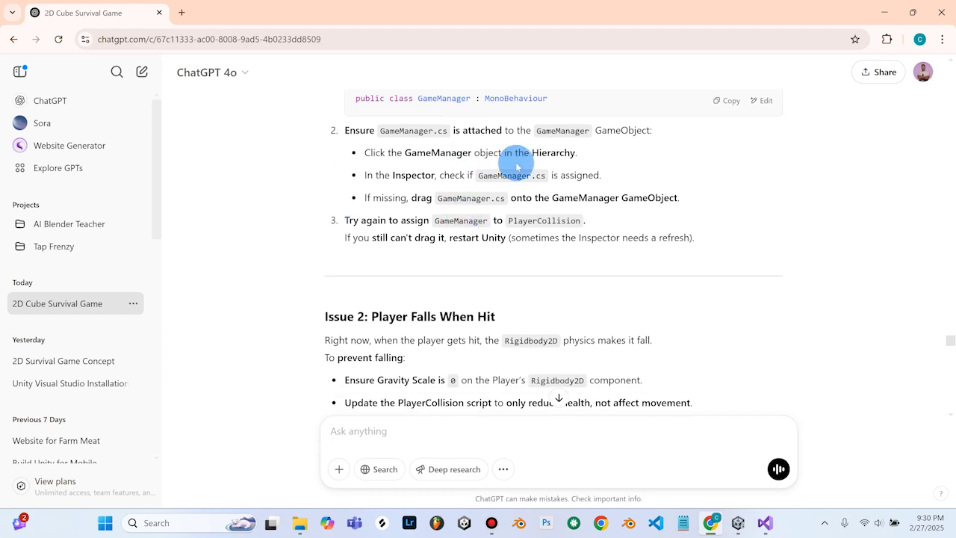
- Scroll through the ChatGPT conversation and focus the chat message box
scroll(436, 217, "up", 2)
scroll(435, 233, "down", 4)
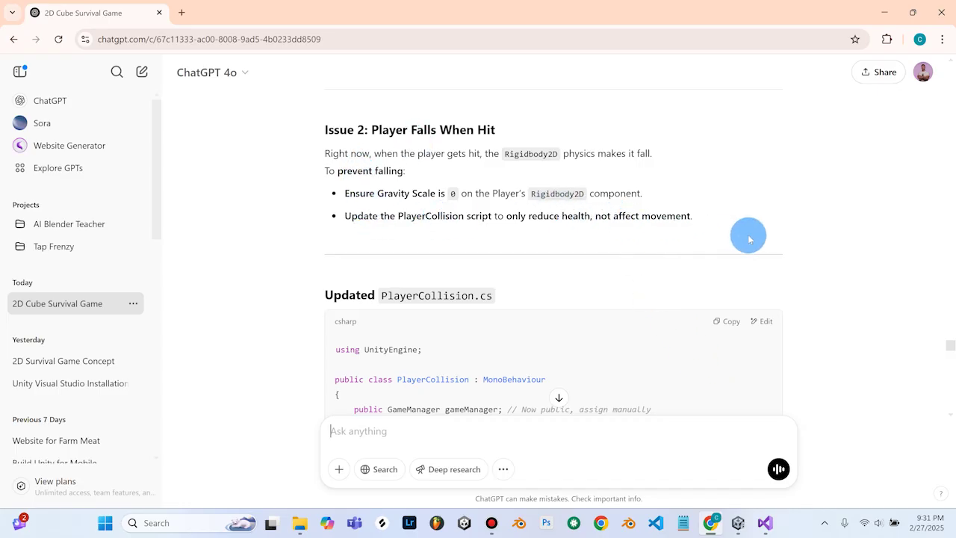
scroll(748, 237, "up", 1)
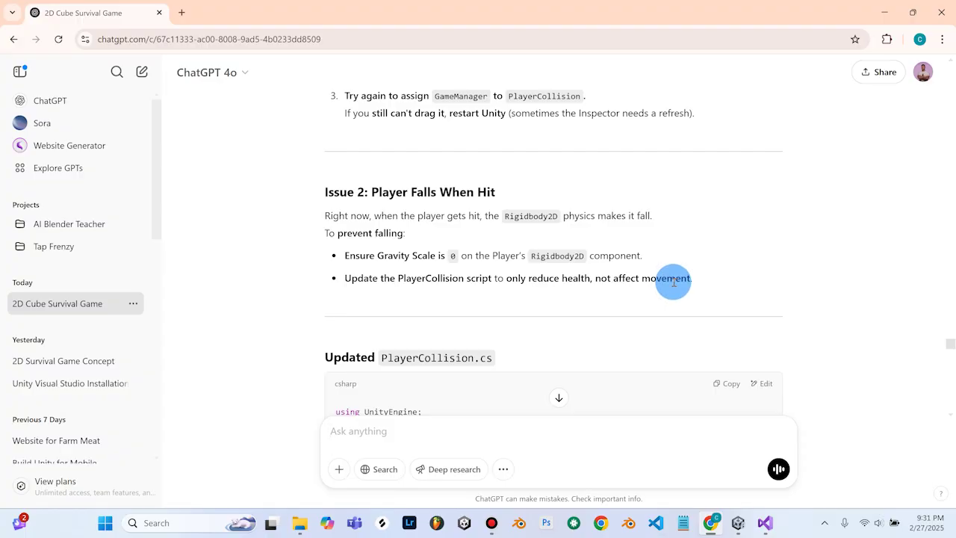
left_click(395, 434)
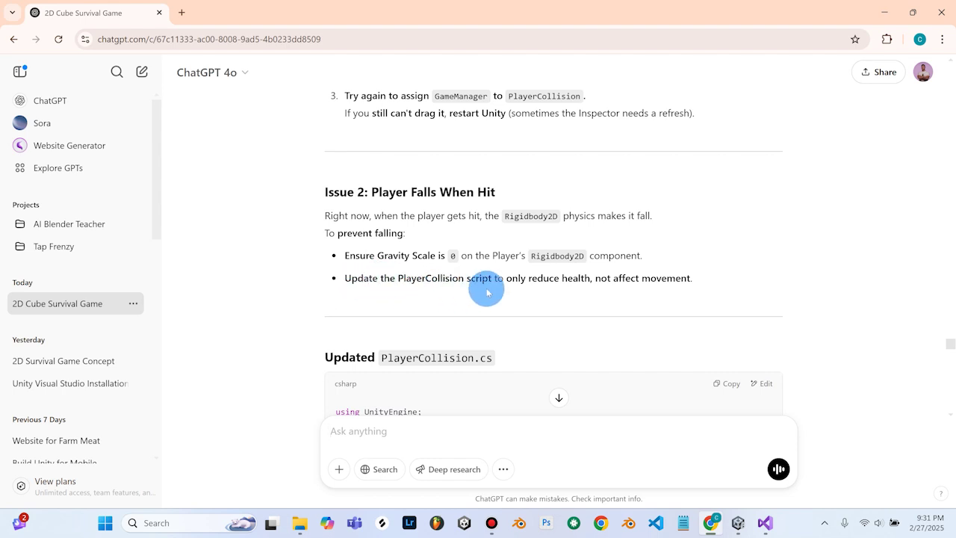
- Copy the 'Updated PlayerCollision.cs' code block from ChatGPT's reply
scroll(618, 293, "down", 3)
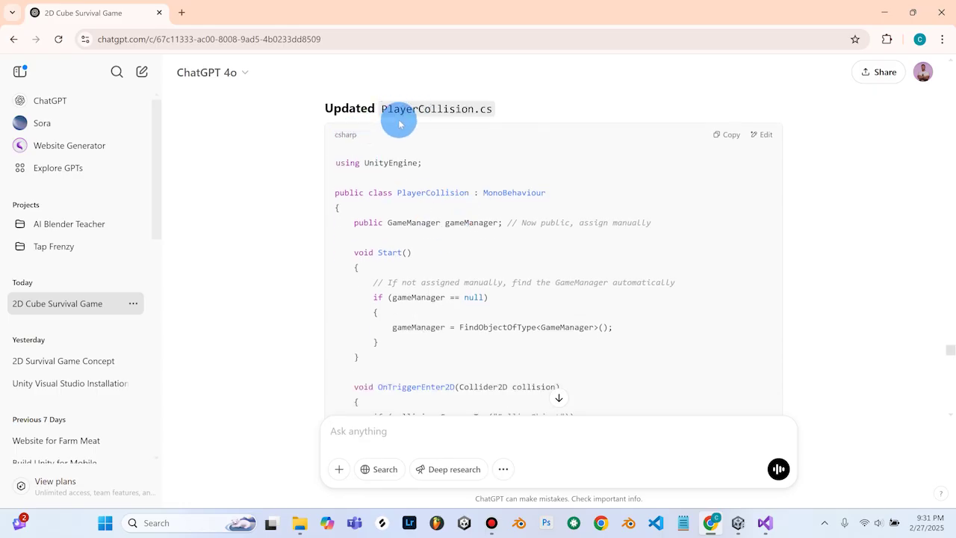
scroll(523, 217, "down", 2)
scroll(526, 227, "up", 3)
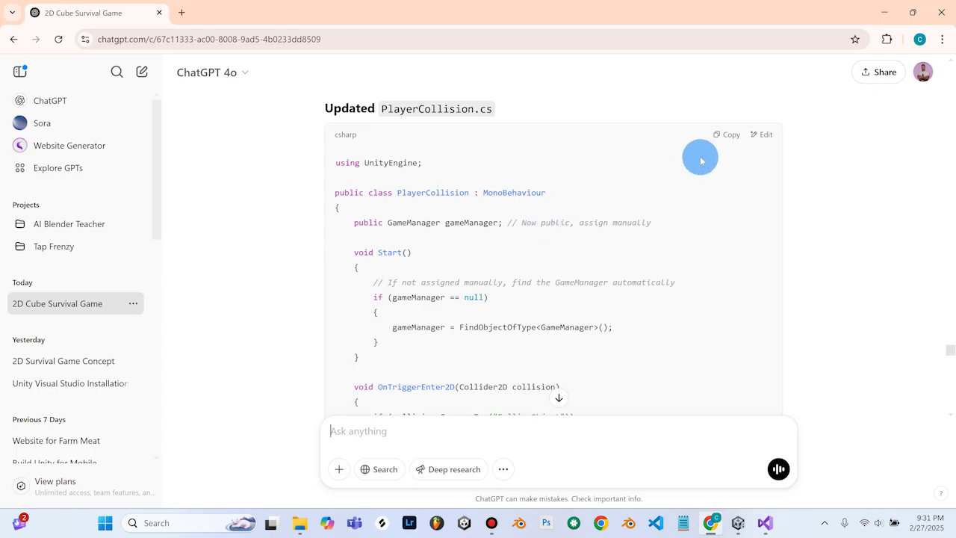
left_click(723, 135)
scroll(680, 242, "down", 5)
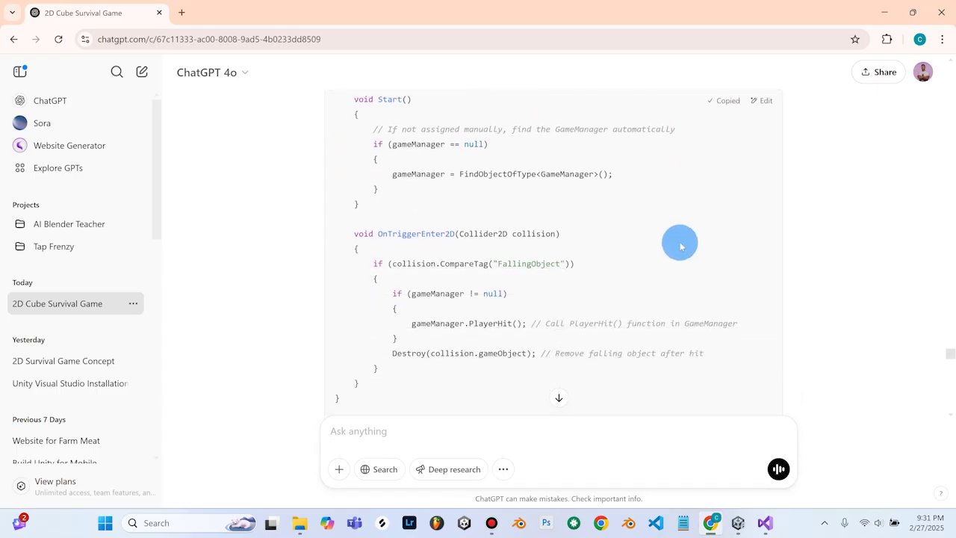
scroll(681, 241, "down", 2)
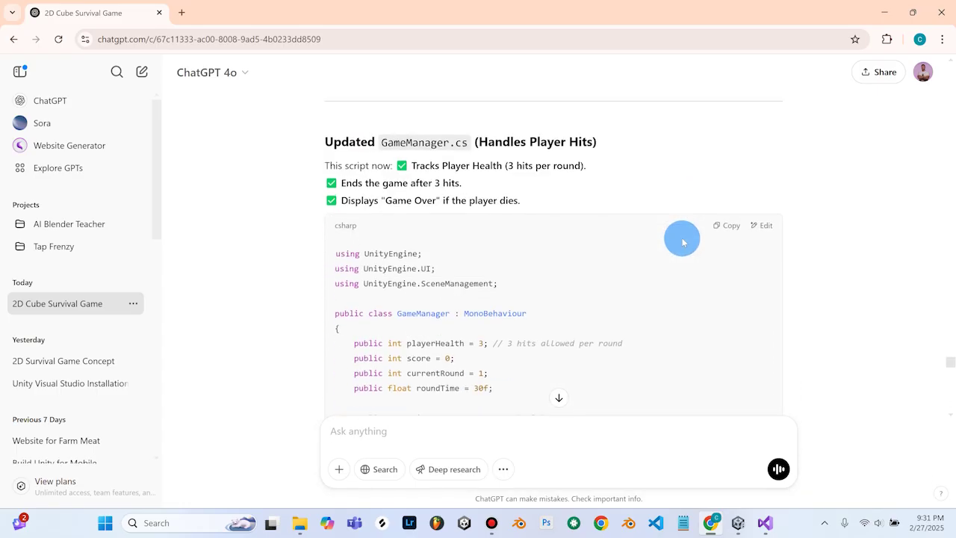
scroll(554, 172, "down", 1)
scroll(404, 164, "up", 2)
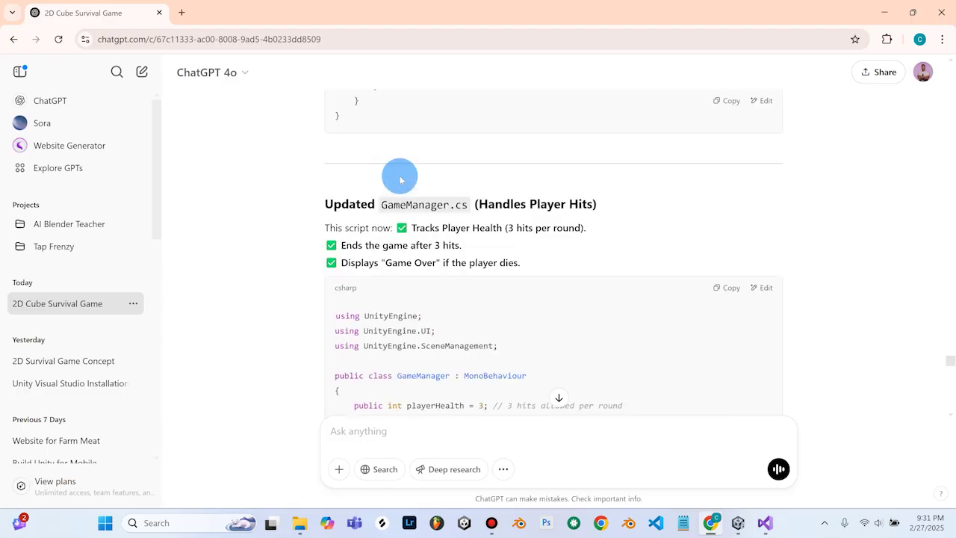
scroll(463, 307, "up", 2)
scroll(461, 300, "up", 4)
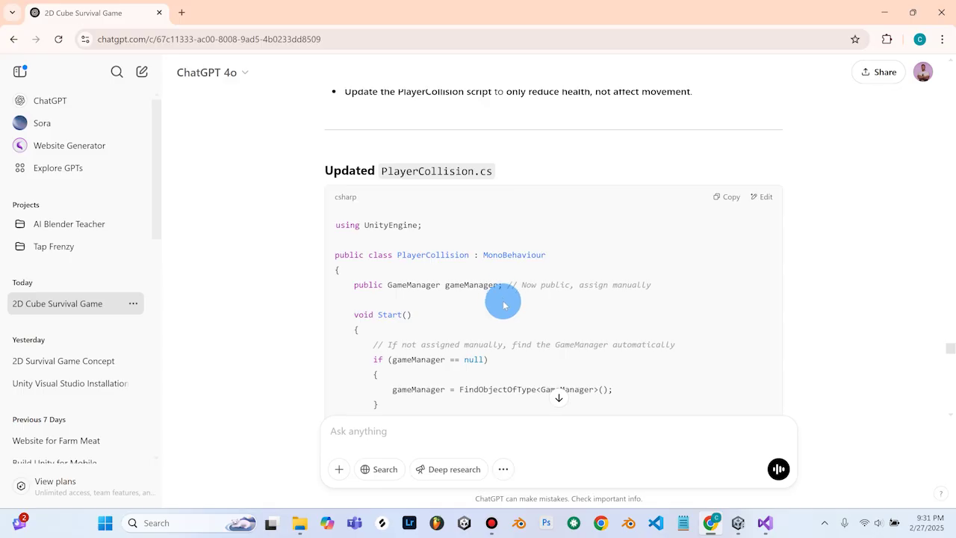
left_click(769, 523)
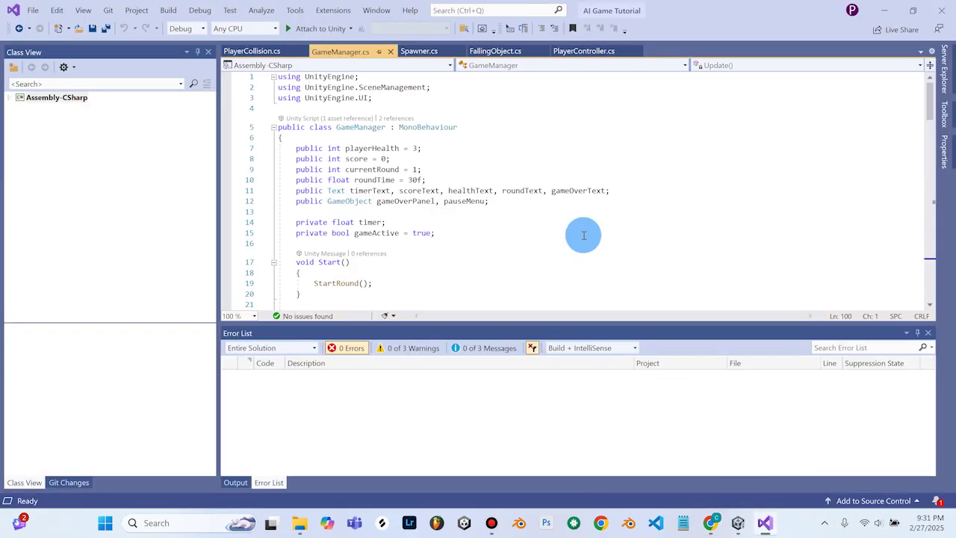
- Replace all the code in the PlayerCollision.cs tab with the copied ChatGPT script
left_click(250, 49)
scroll(395, 147, "down", 4)
scroll(406, 214, "up", 6)
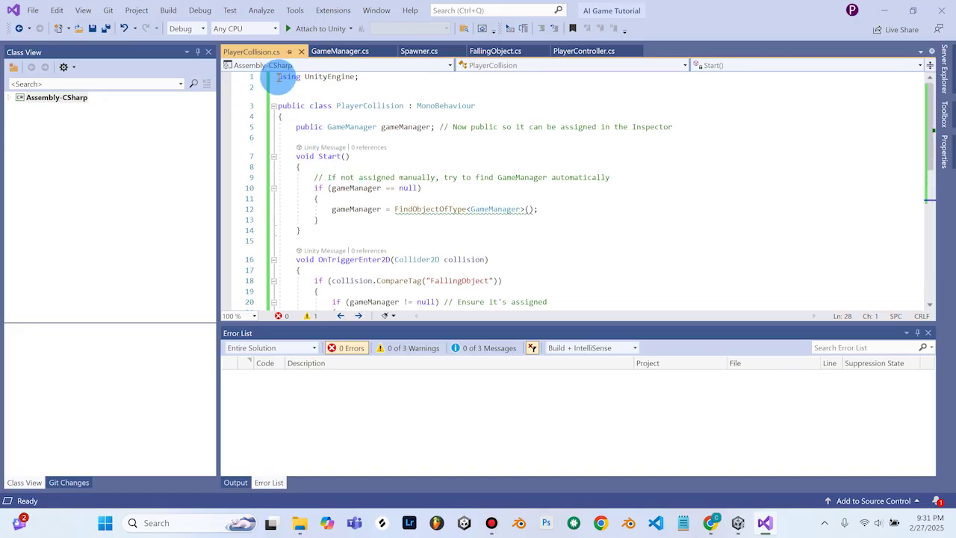
left_click_drag(278, 77, 416, 231)
right_click(312, 128)
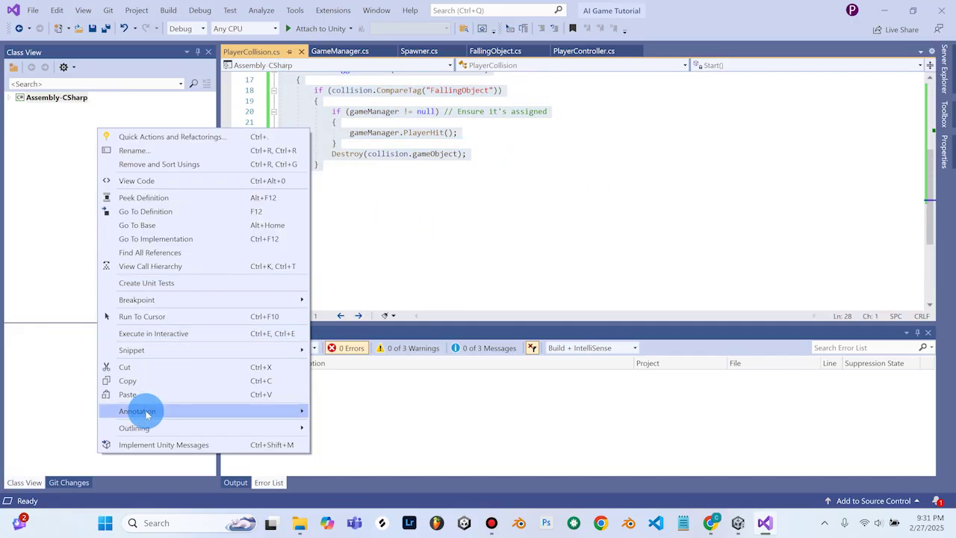
left_click(127, 394)
scroll(348, 231, "down", 4)
scroll(346, 233, "up", 3)
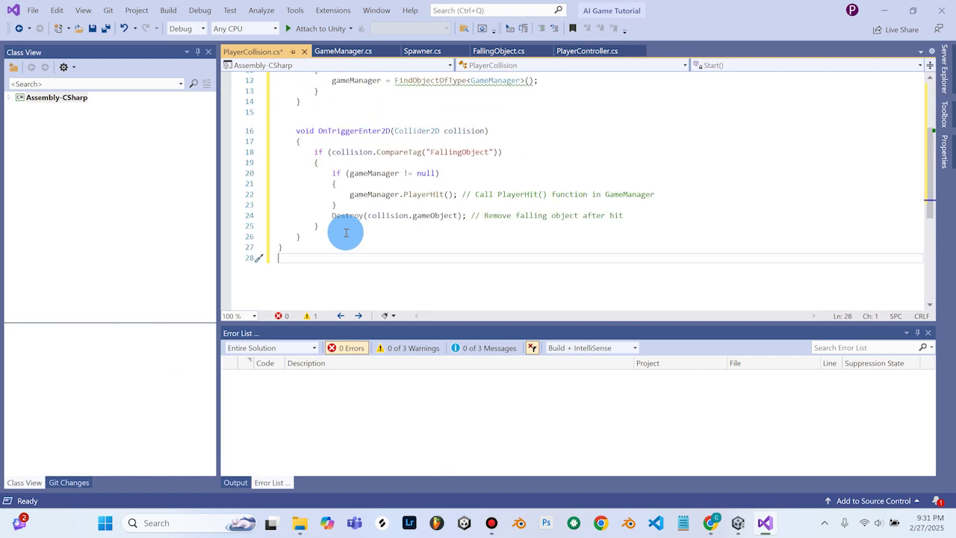
- Save PlayerCollision.cs from the File menu
left_click(30, 22)
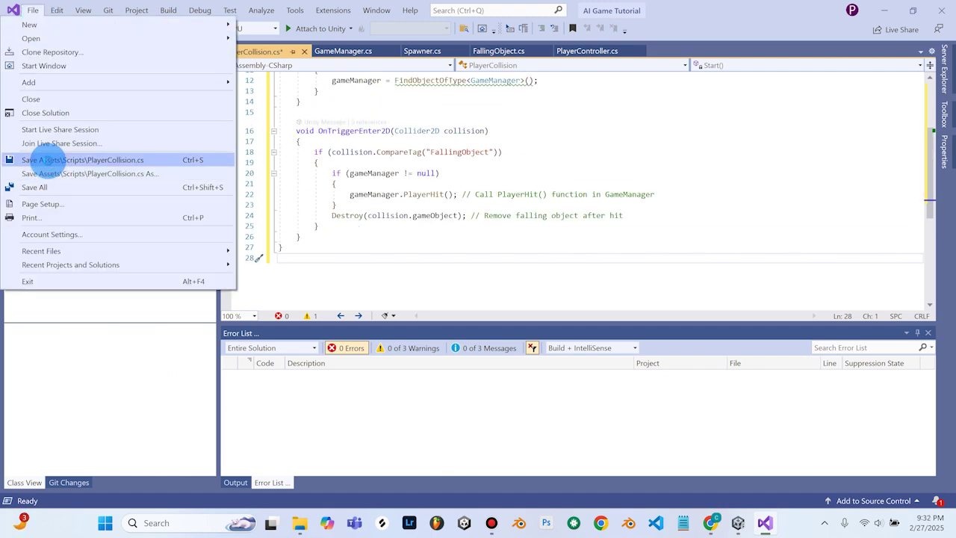
left_click(47, 160)
left_click(710, 522)
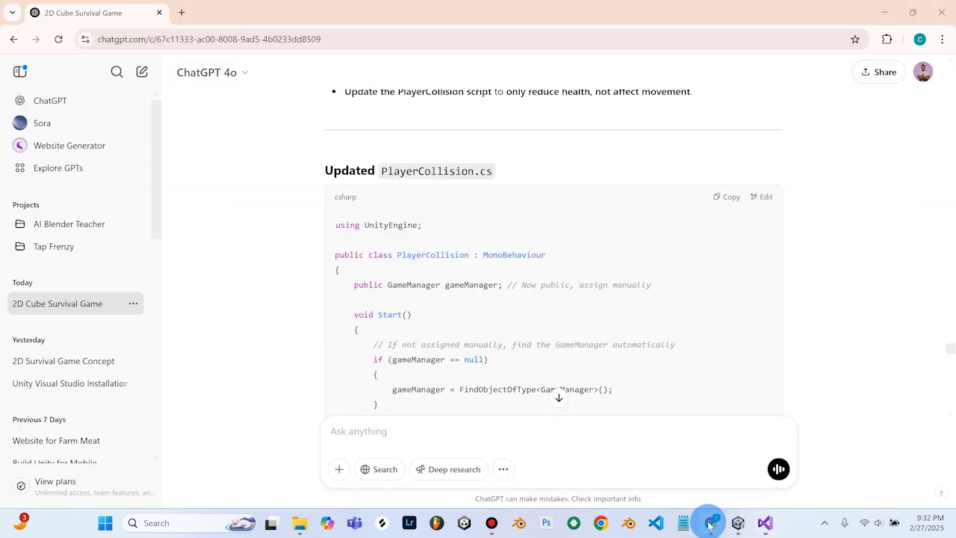
- Copy the updated GameManager.cs code block from ChatGPT's reply
scroll(445, 248, "down", 10)
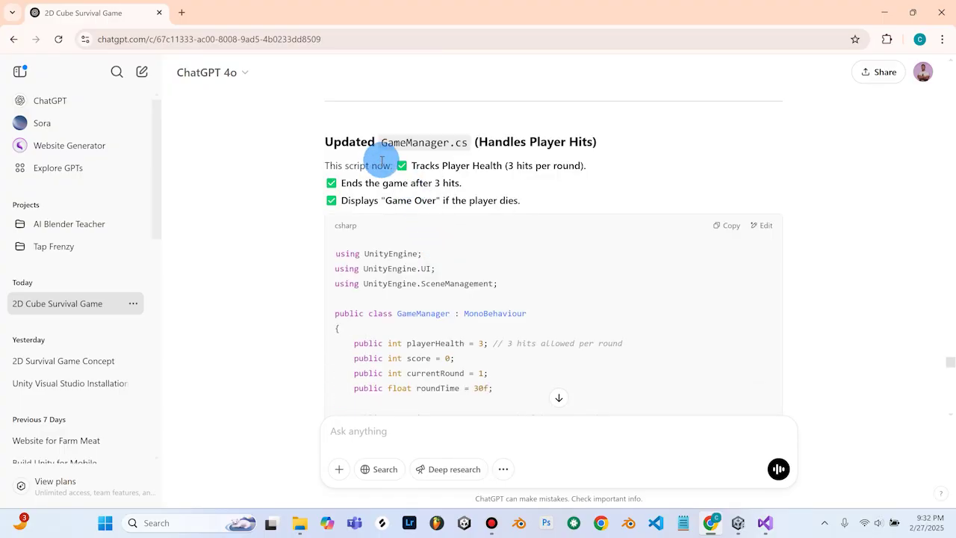
left_click(723, 228)
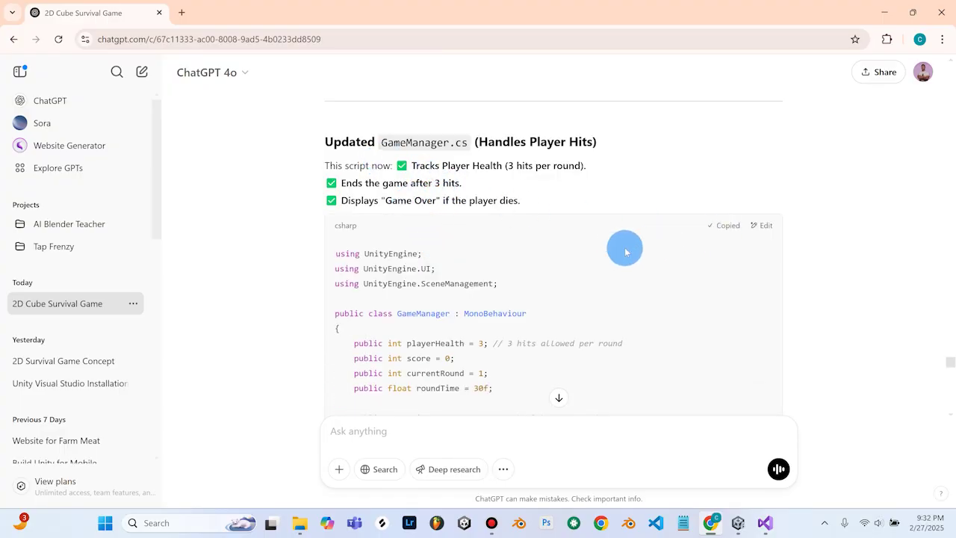
scroll(598, 249, "down", 1)
scroll(531, 212, "down", 10)
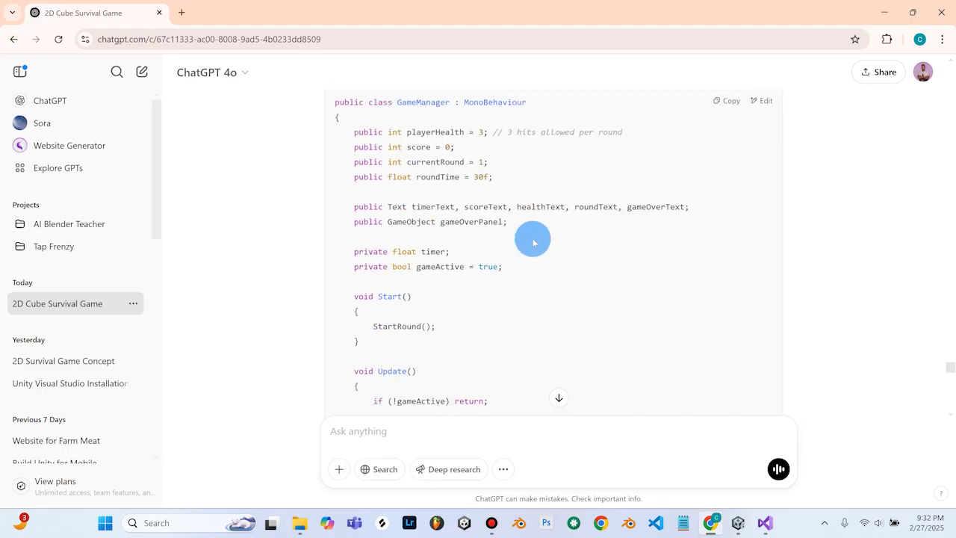
scroll(533, 249, "down", 10)
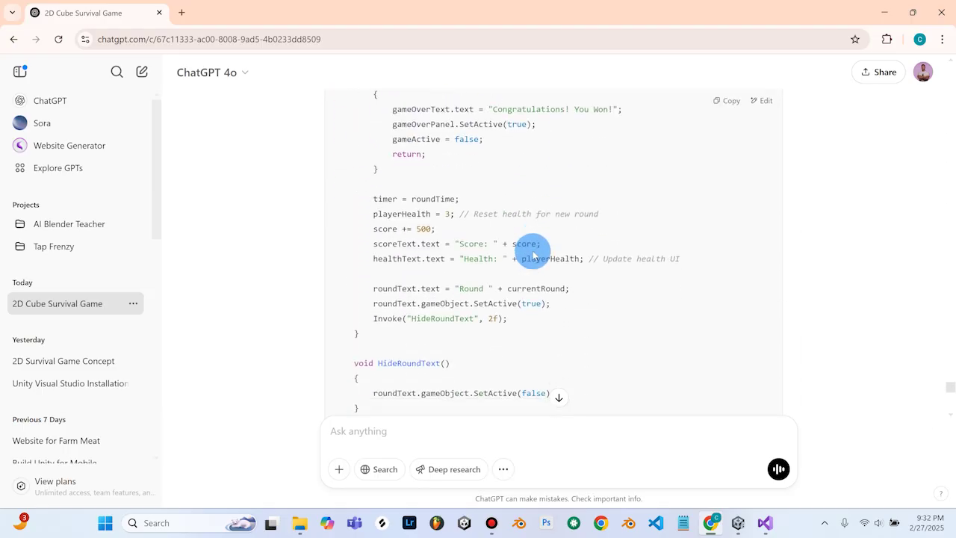
scroll(543, 246, "up", 20)
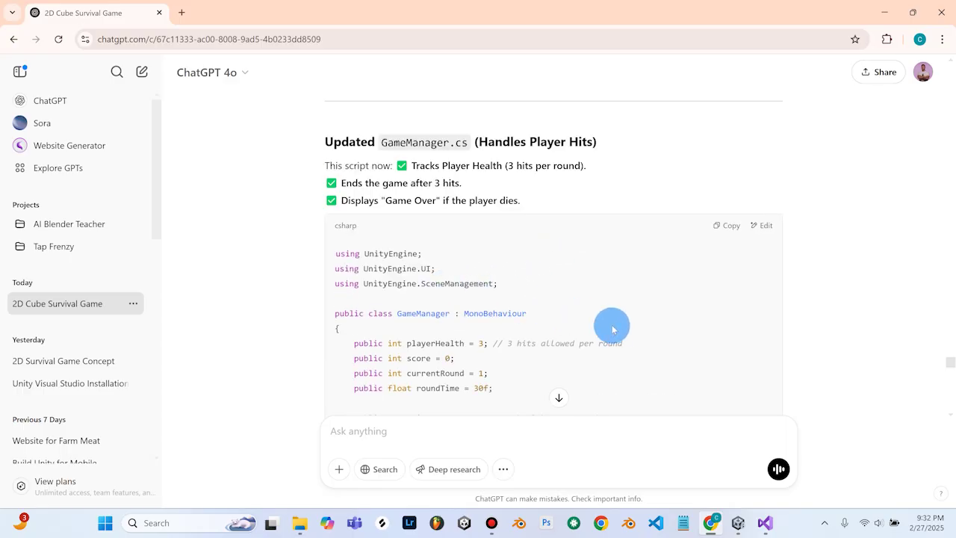
- Read through the reply, then copy the GameManager code again from the top of its block
scroll(619, 330, "down", 4)
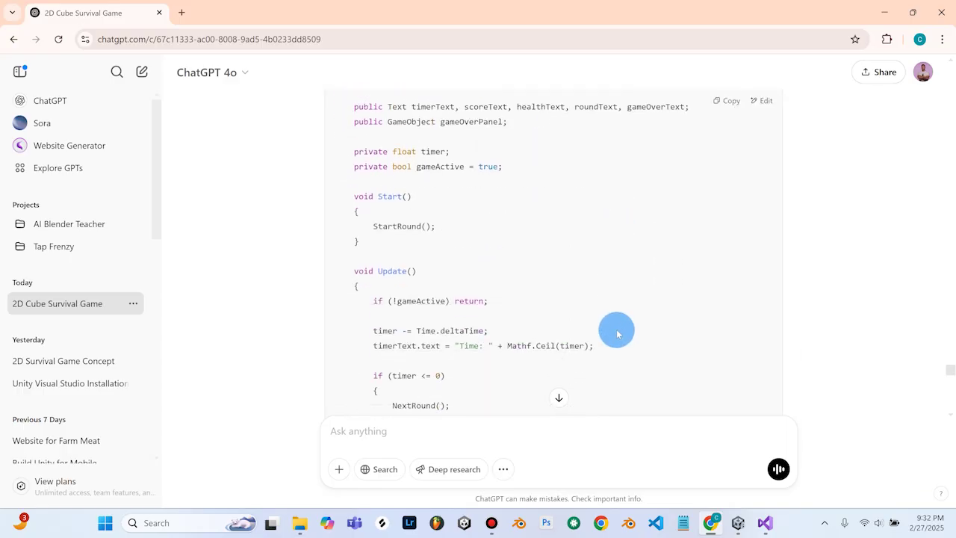
scroll(618, 334, "down", 1)
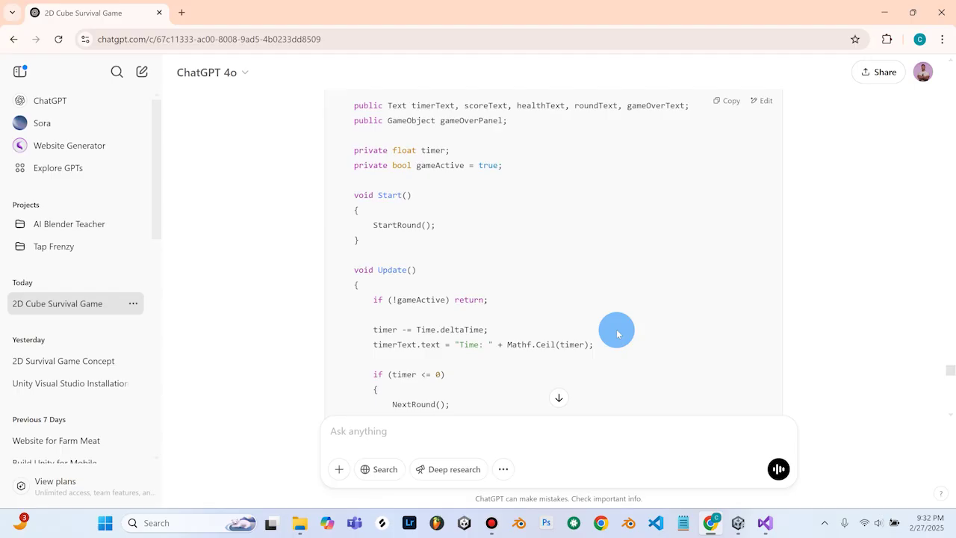
scroll(617, 334, "down", 4)
scroll(617, 334, "down", 4)
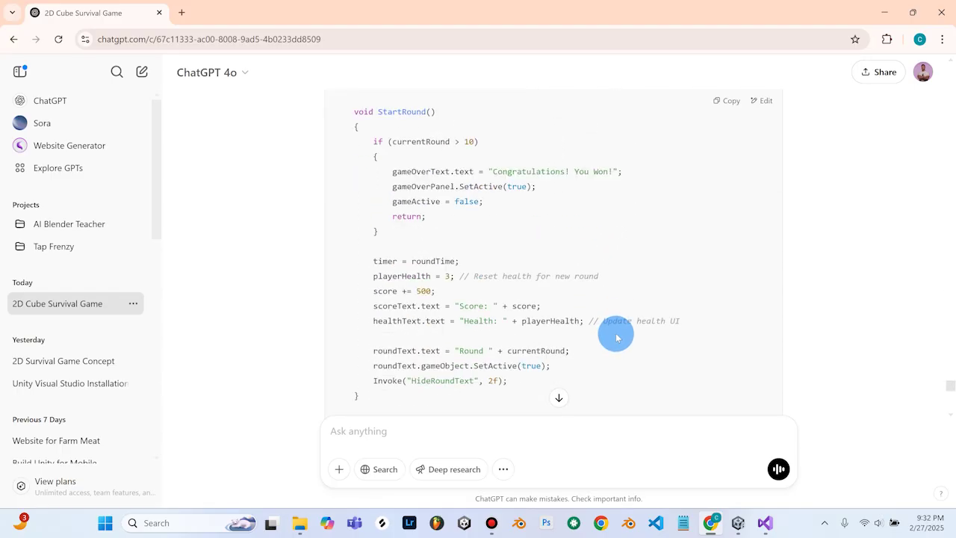
scroll(617, 336, "down", 5)
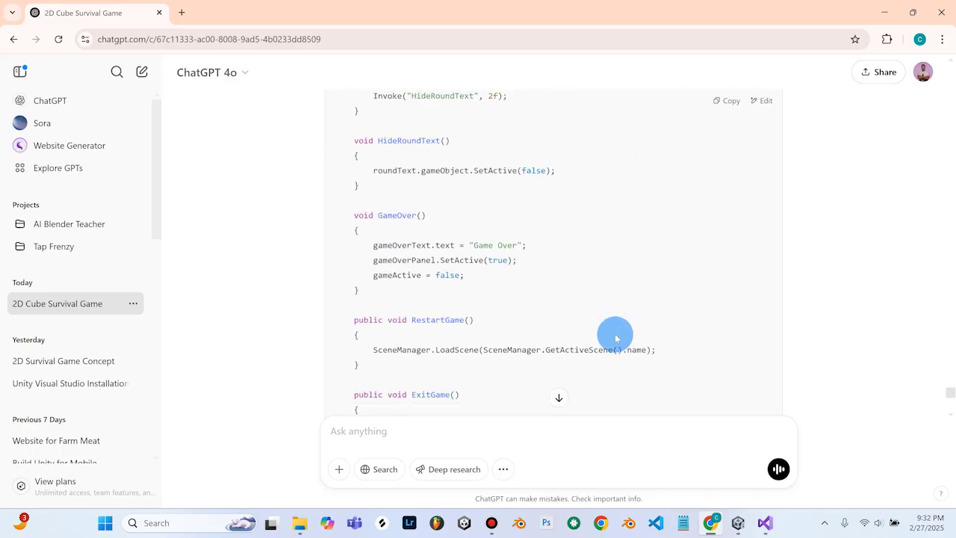
scroll(617, 336, "up", 1)
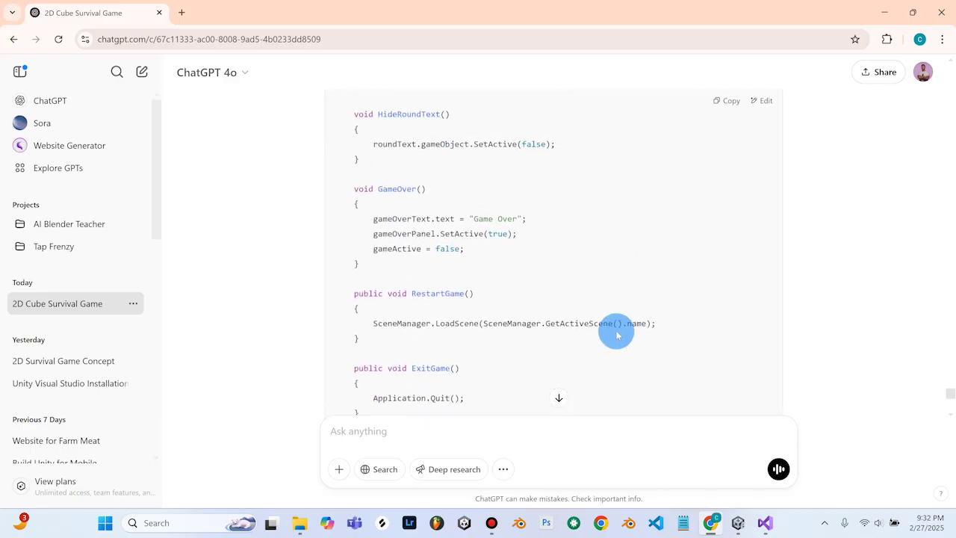
scroll(617, 335, "down", 1)
scroll(622, 329, "up", 4)
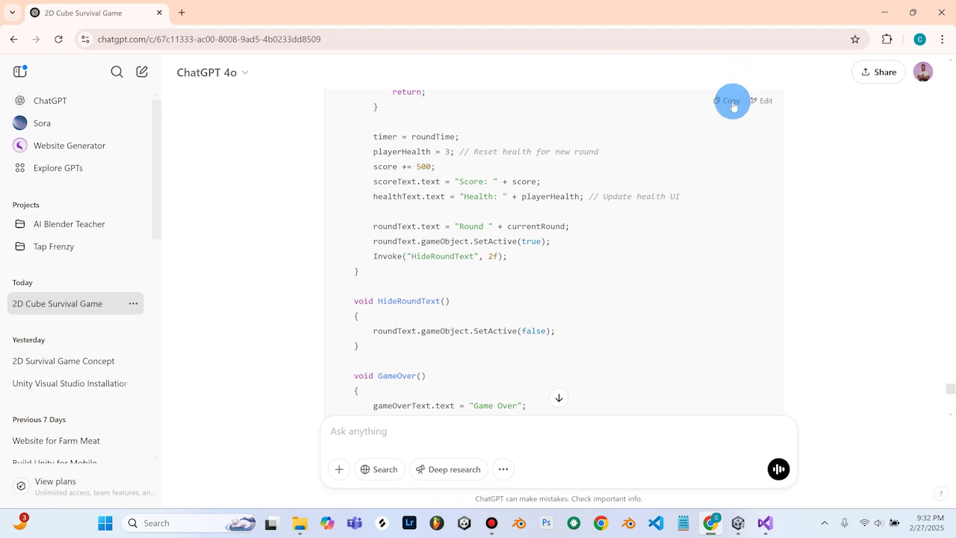
left_click(731, 102)
scroll(687, 256, "up", 5)
left_click(764, 522)
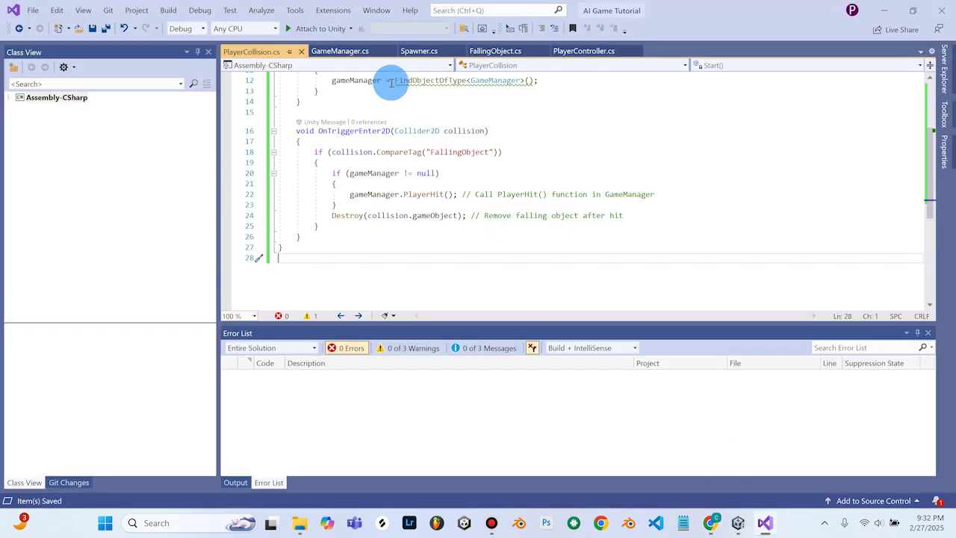
- Replace the existing code in GameManager.cs with ChatGPT's new code using Ctrl+V
left_click(349, 51)
left_click_drag(279, 77, 387, 241)
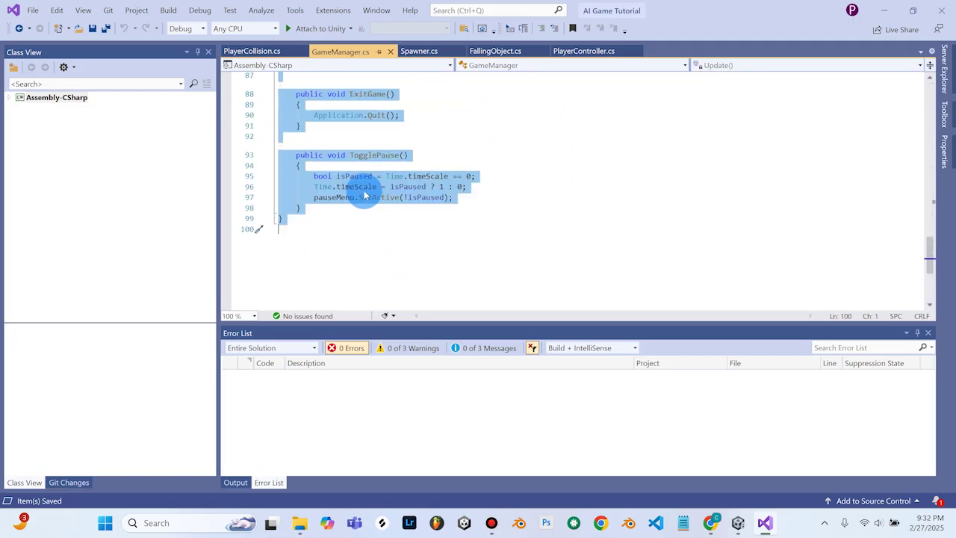
scroll(365, 196, "up", 1)
right_click(331, 199)
left_click(208, 432)
key("ctrl+v")
- Save GameManager.cs from the File menu and return to the ChatGPT conversation
left_click(33, 10)
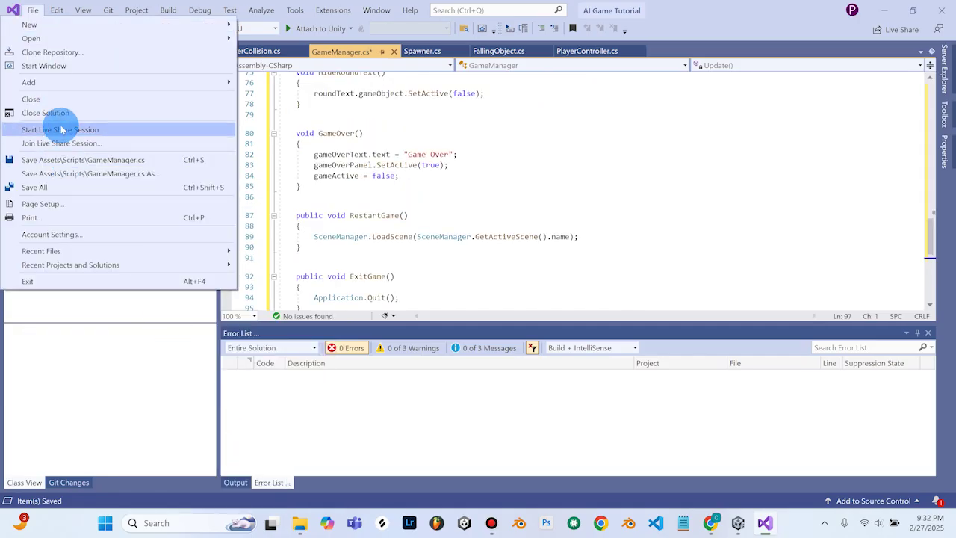
left_click(70, 160)
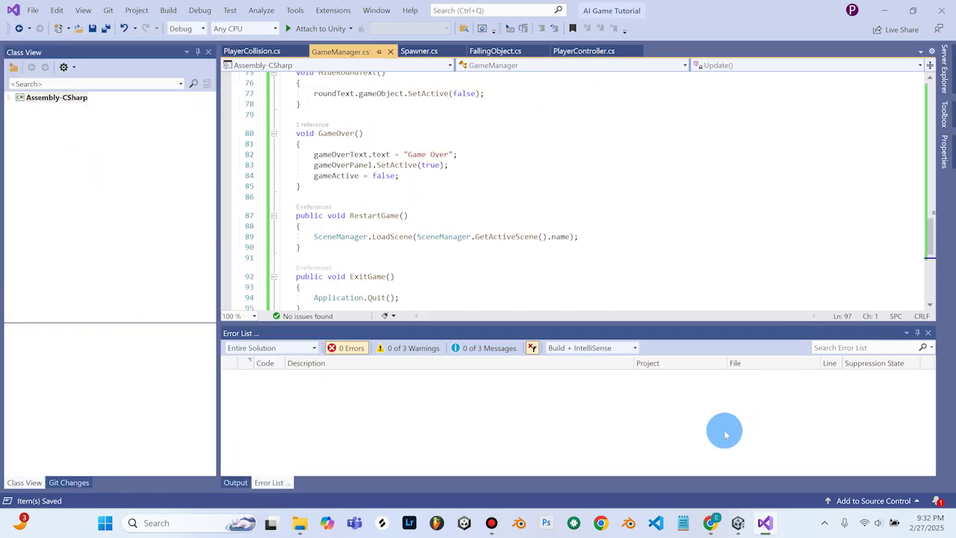
left_click(714, 523)
scroll(352, 294, "down", 10)
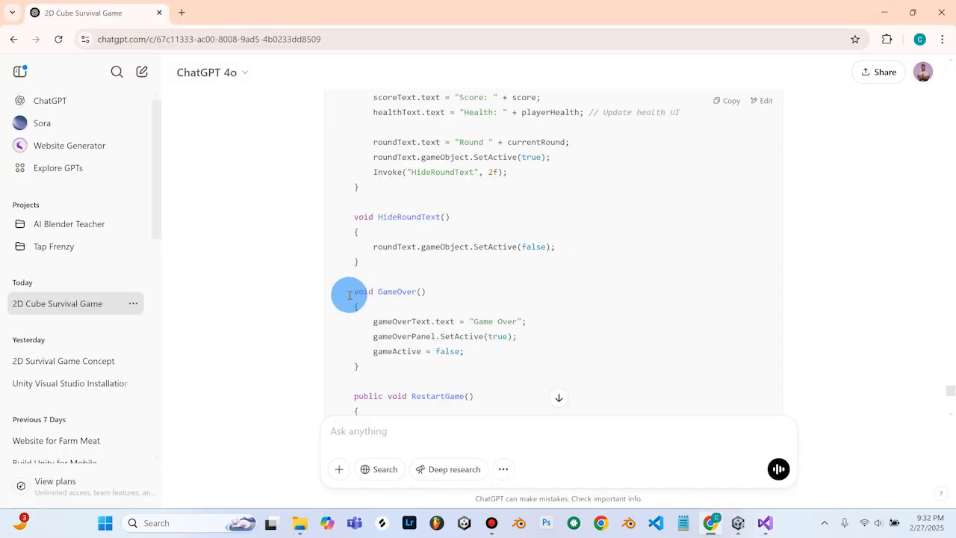
scroll(338, 300, "down", 3)
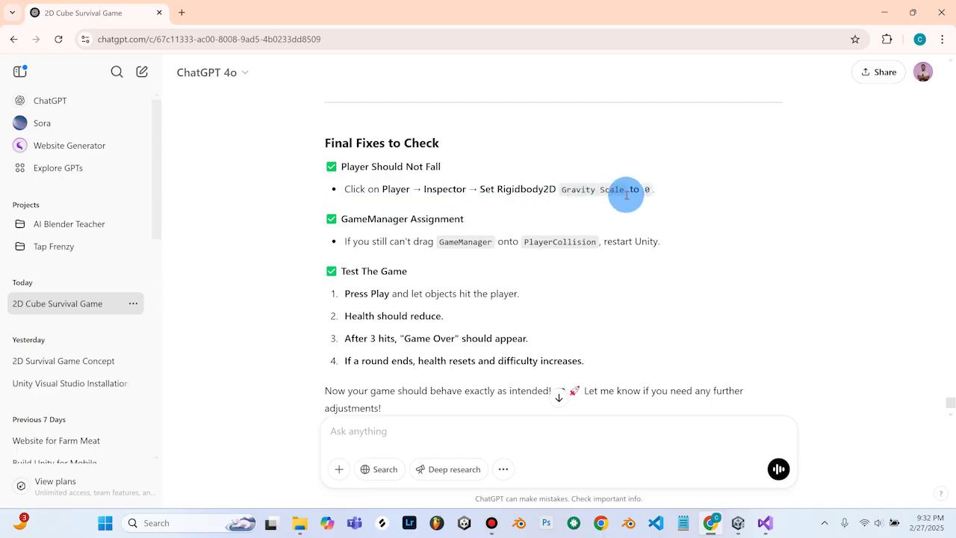
scroll(464, 220, "down", 1)
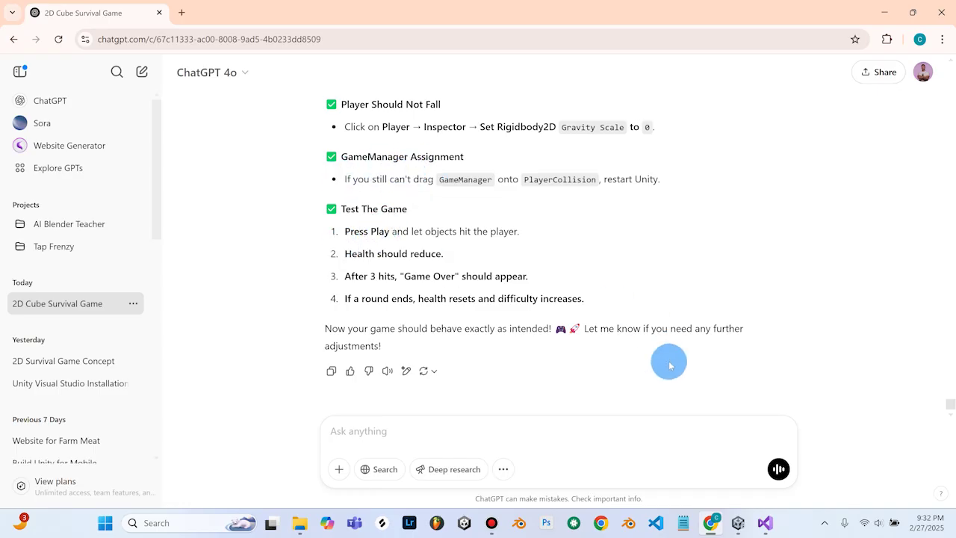
left_click(738, 525)
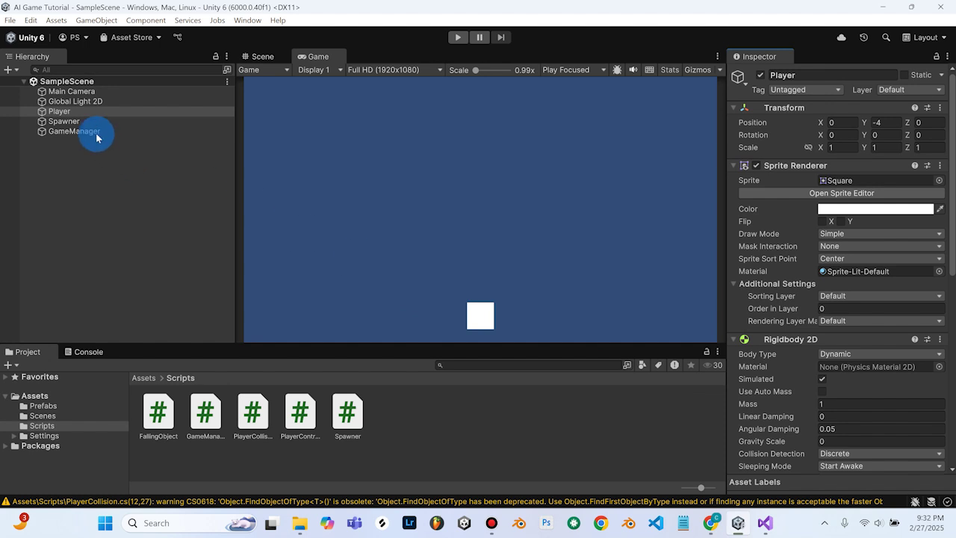
- Select Player, play-test moving the cube left and right, then stop the game
left_click(64, 113)
scroll(800, 303, "down", 3)
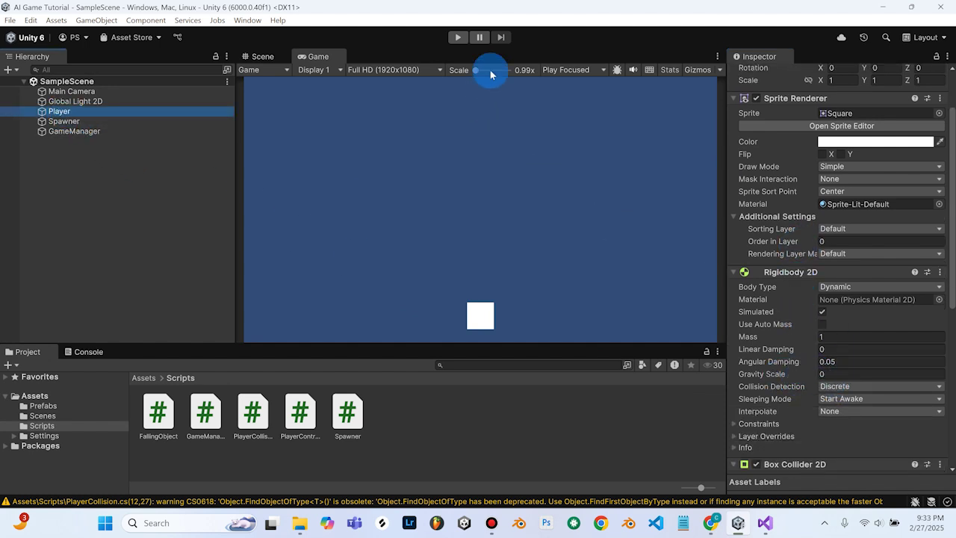
left_click(458, 39)
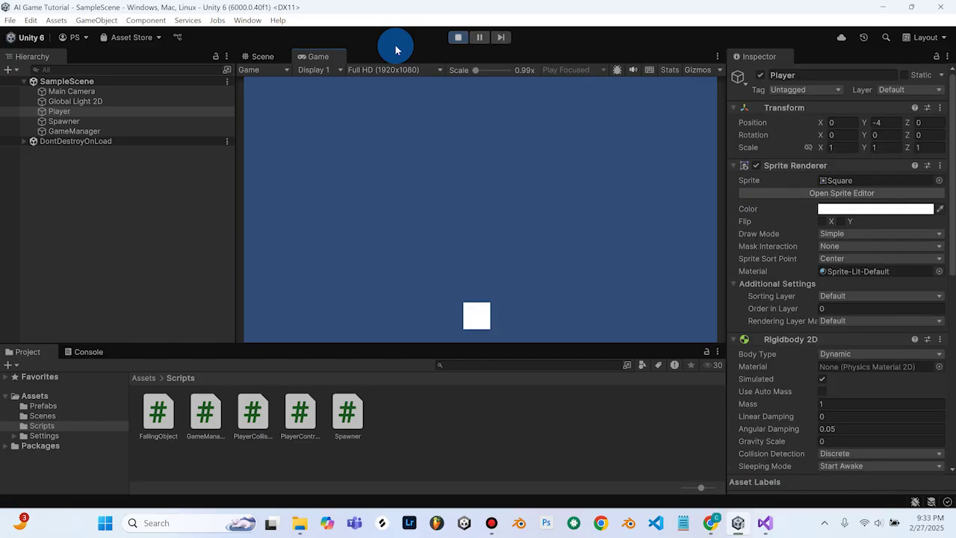
key("Left")
key("Right")
key("Left")
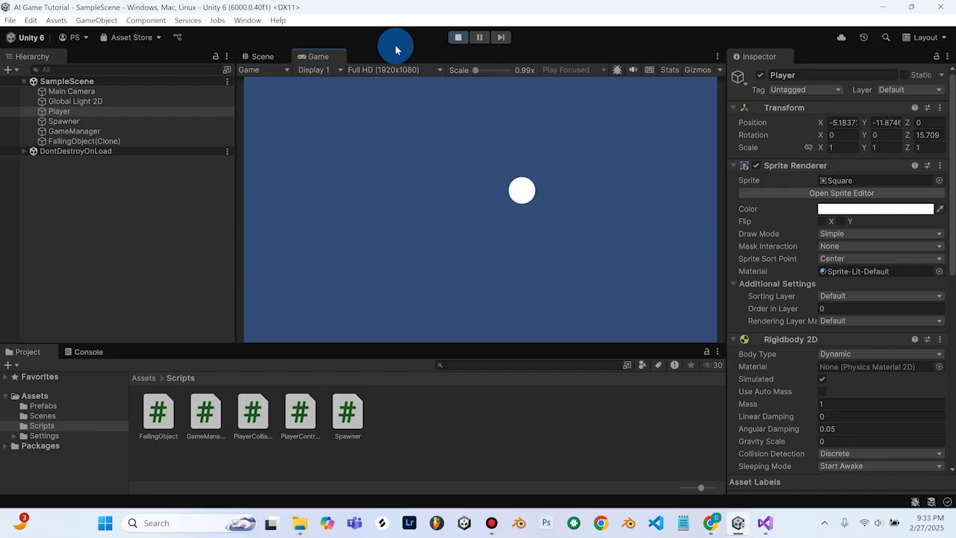
left_click(458, 37)
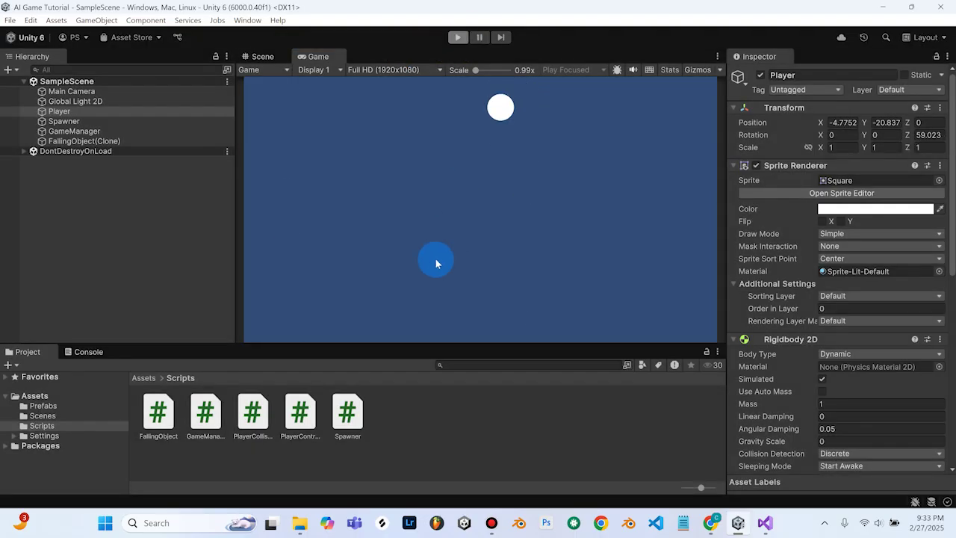
key("alt+Tab")
scroll(405, 329, "down", 3)
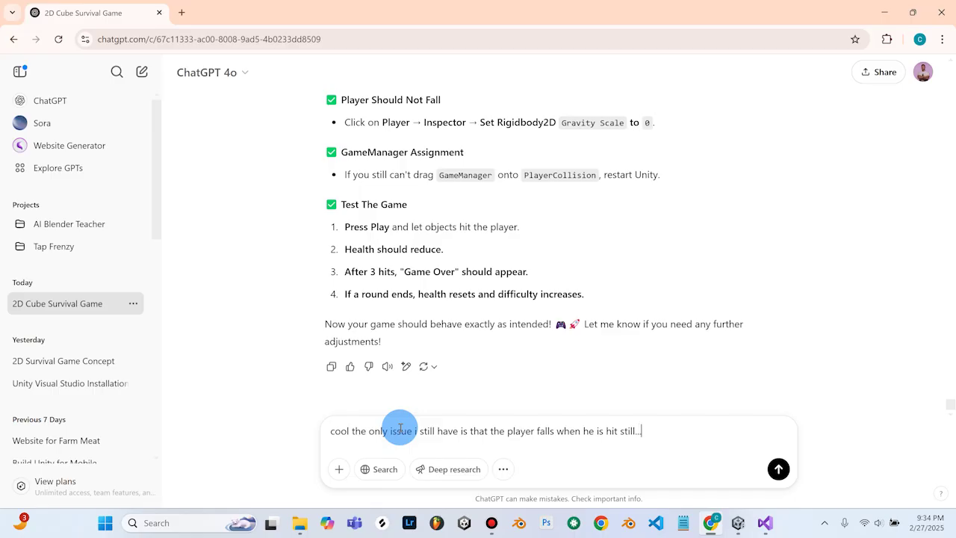
- Send the follow-up saying the player still falls when he is hit
key("Return")
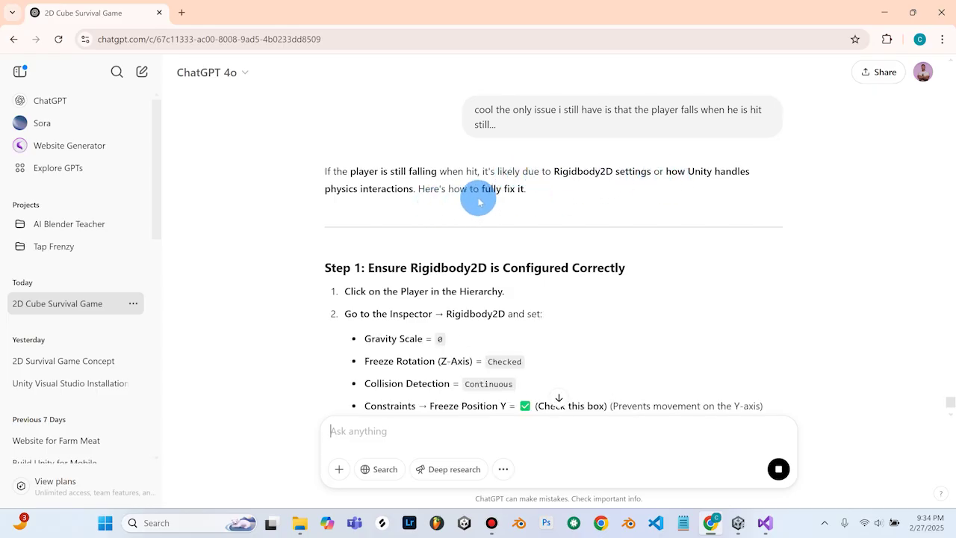
scroll(442, 221, "down", 2)
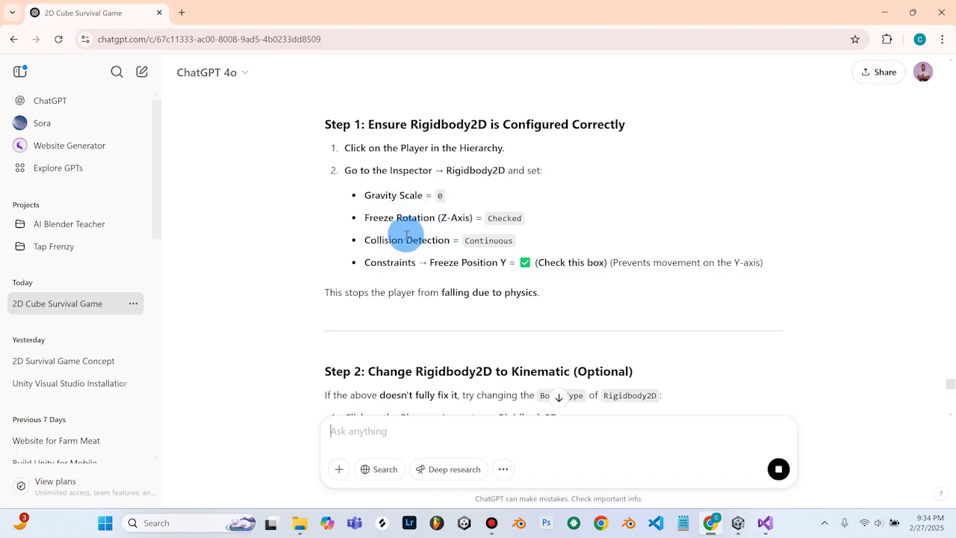
scroll(432, 250, "down", 1)
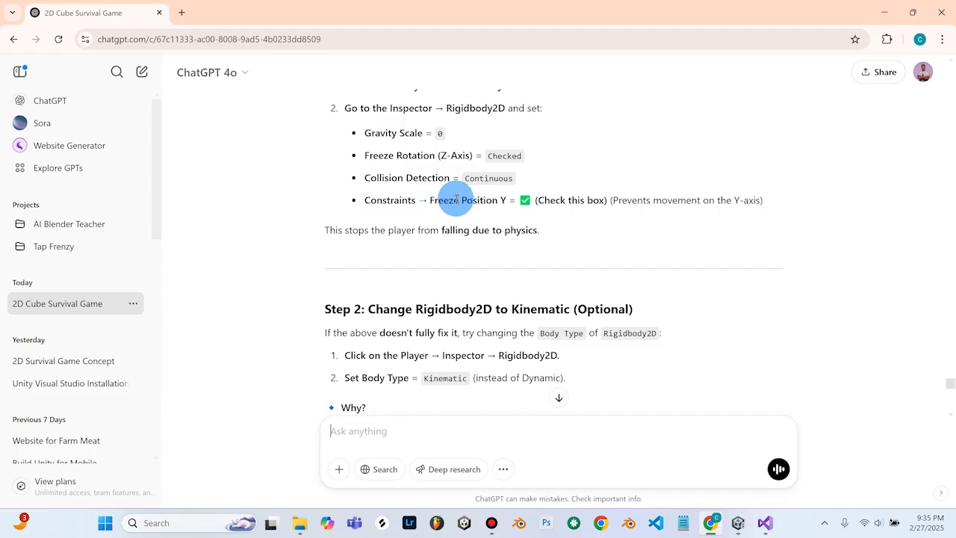
scroll(455, 199, "down", 2)
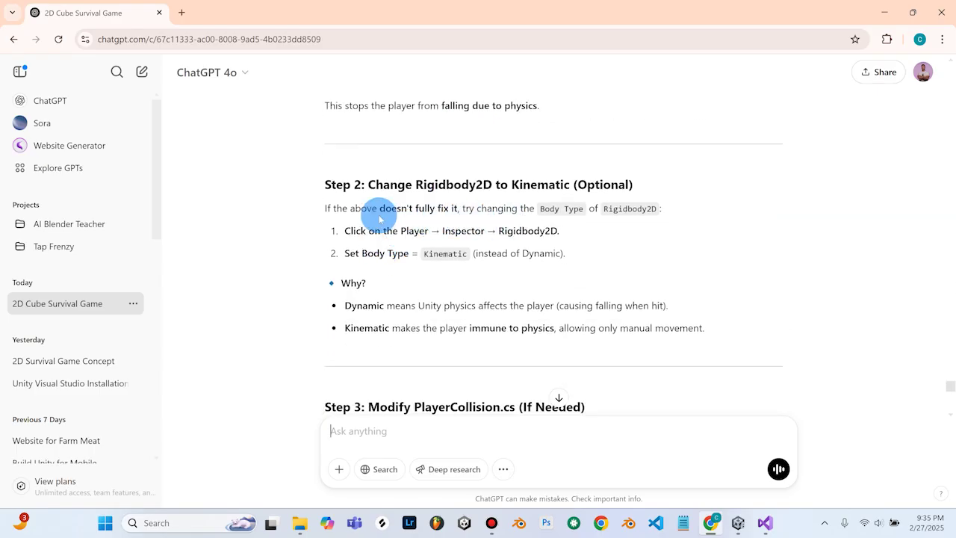
scroll(449, 194, "up", 3)
scroll(358, 209, "down", 3)
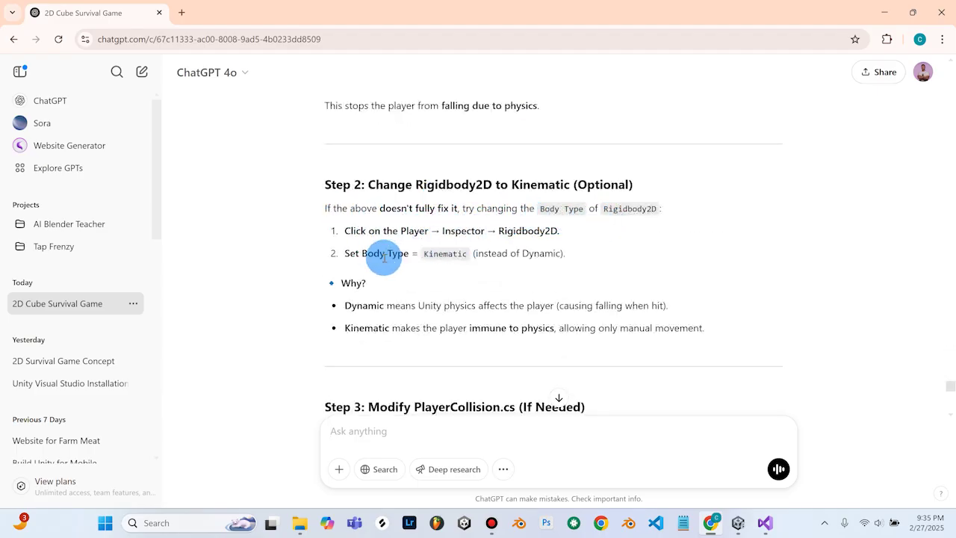
scroll(422, 288, "down", 1)
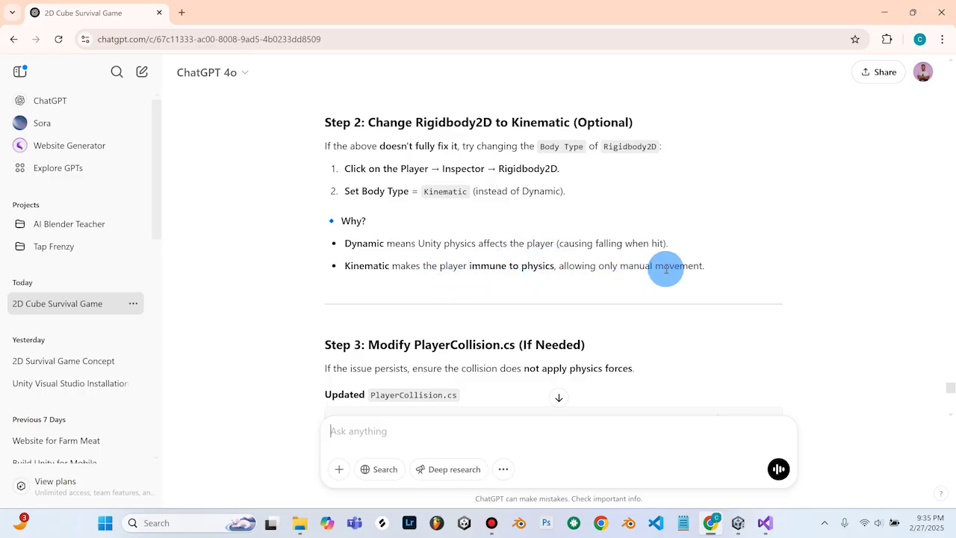
scroll(404, 266, "up", 5)
scroll(448, 262, "down", 6)
scroll(438, 266, "up", 3)
scroll(438, 267, "down", 5)
scroll(380, 222, "up", 1)
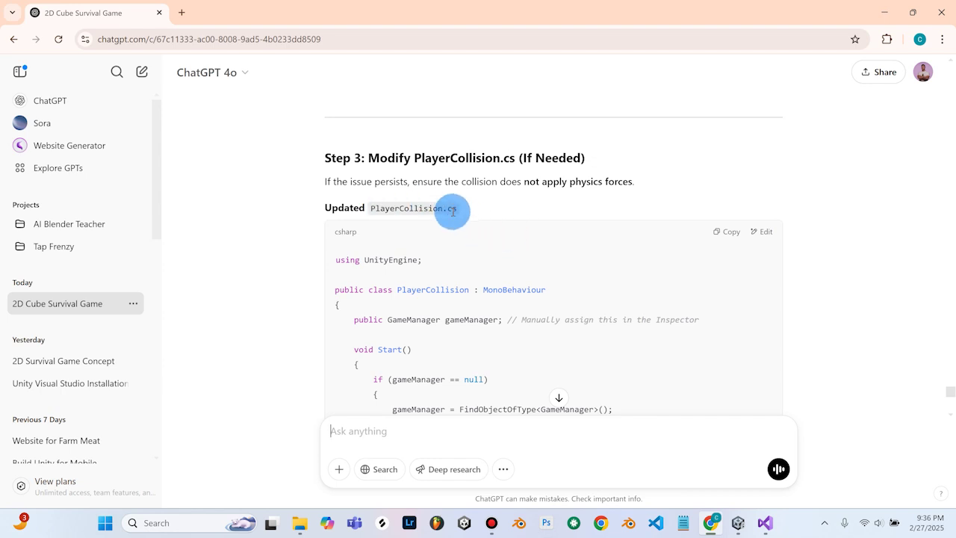
scroll(454, 211, "down", 5)
scroll(463, 256, "up", 10)
scroll(452, 278, "down", 3)
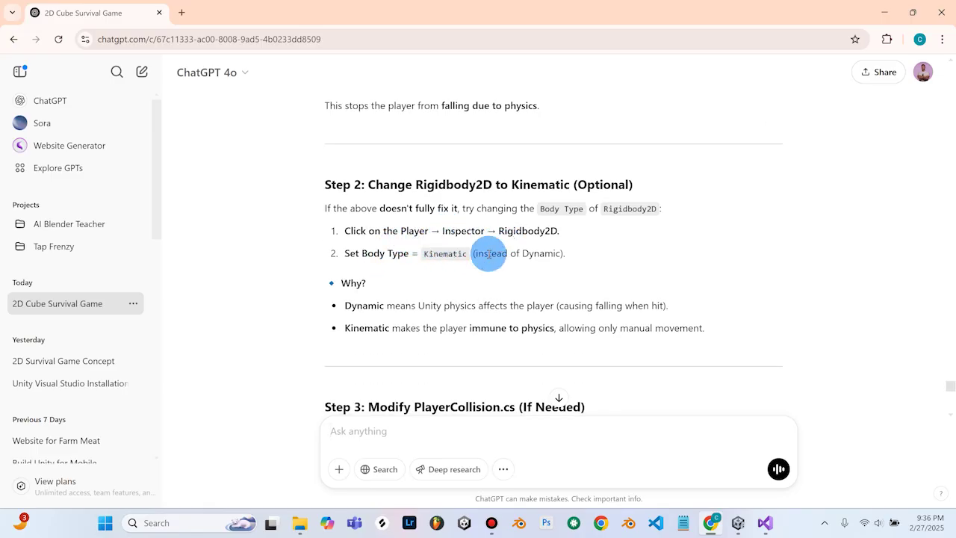
left_click(738, 525)
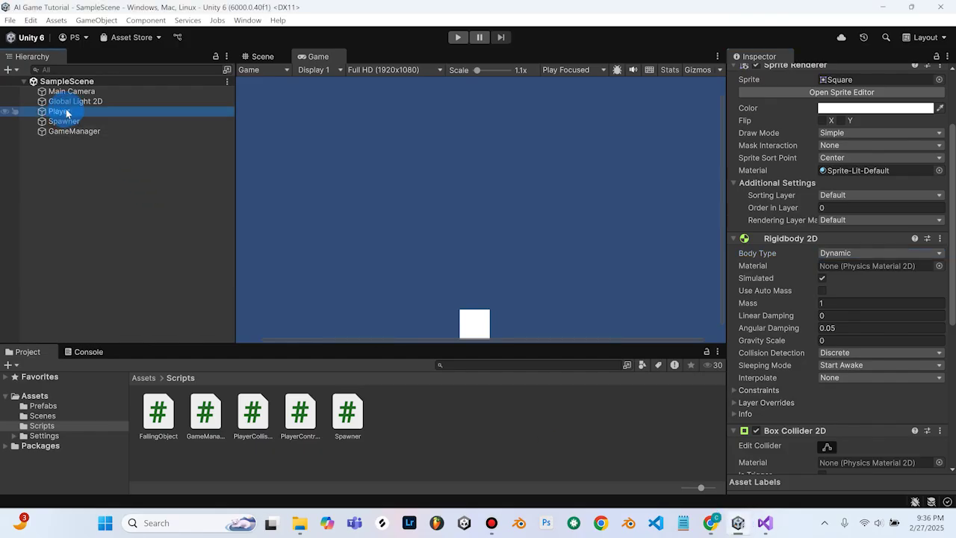
- Change the Player's Rigidbody 2D Body Type from Dynamic to Kinematic
left_click(846, 254)
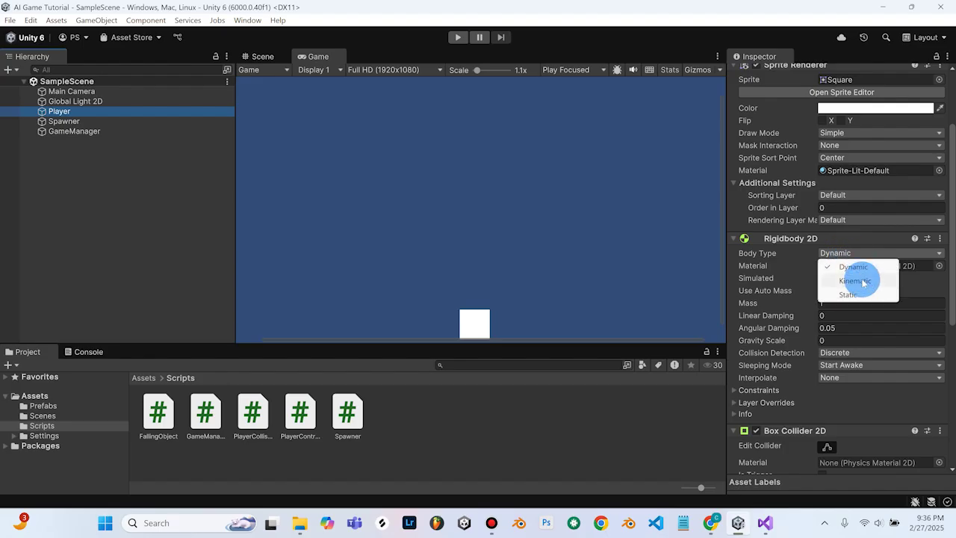
left_click(856, 281)
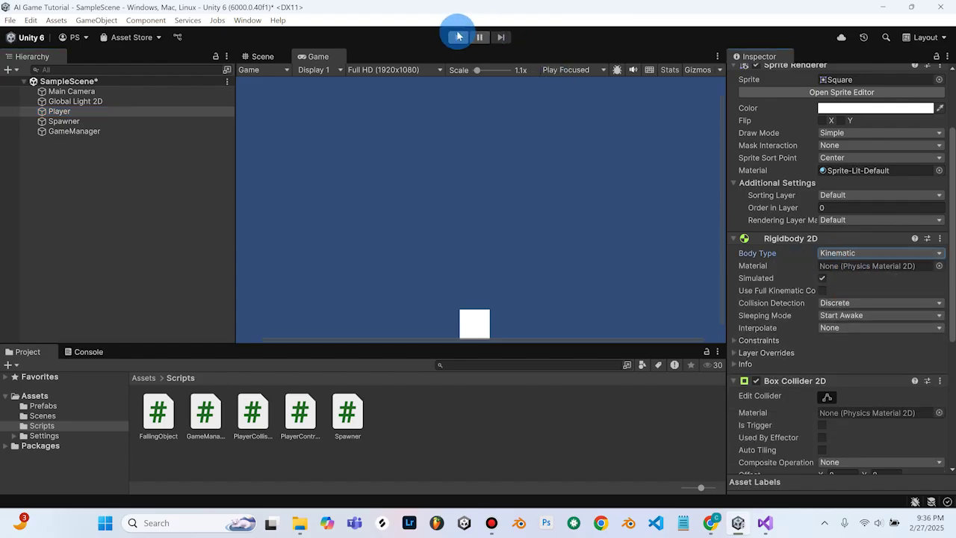